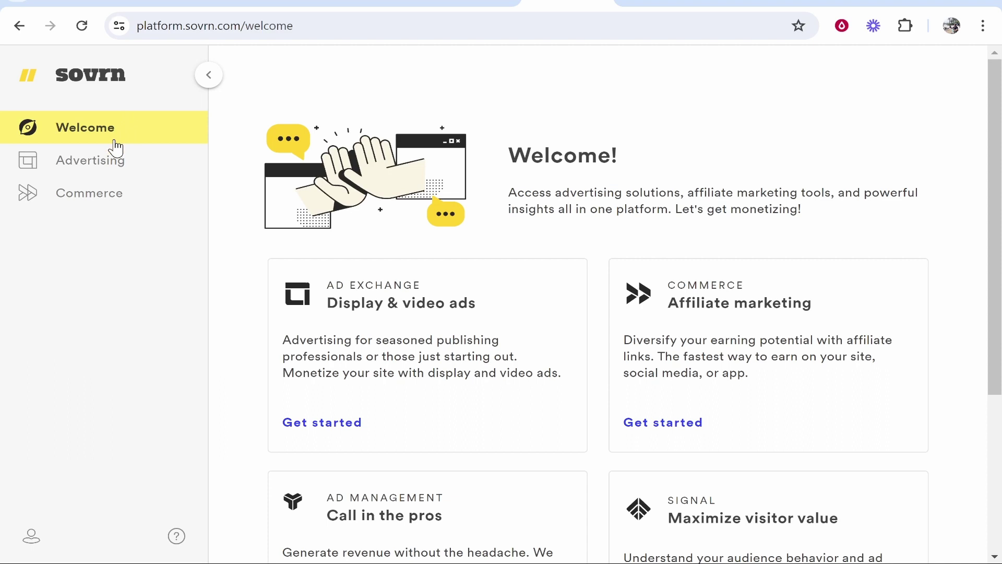
List all 51,237 approved merchants with program types, commission rates and earnings per click.
{"action": "left_click", "coordinate": [98, 195]}
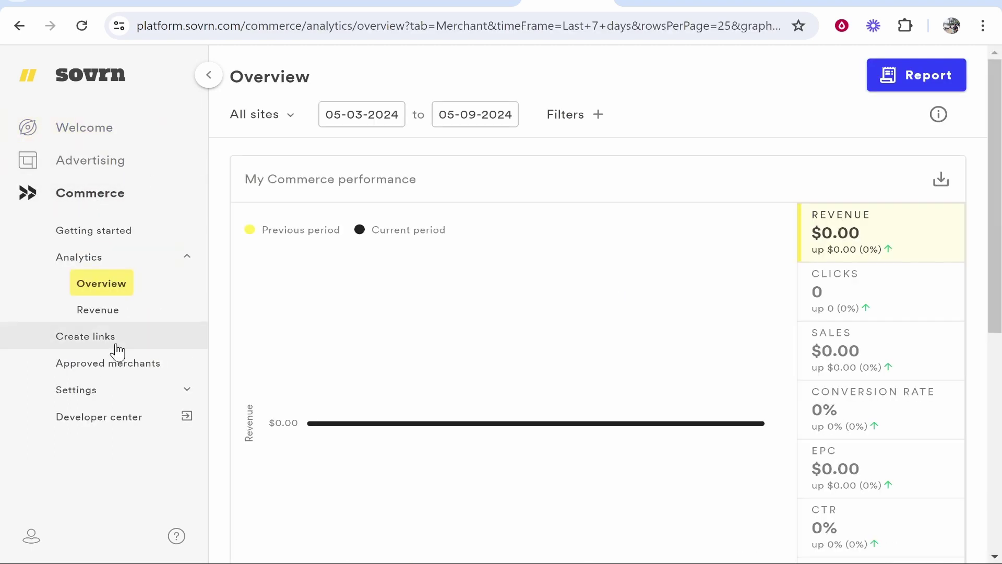
{"action": "left_click", "coordinate": [82, 368]}
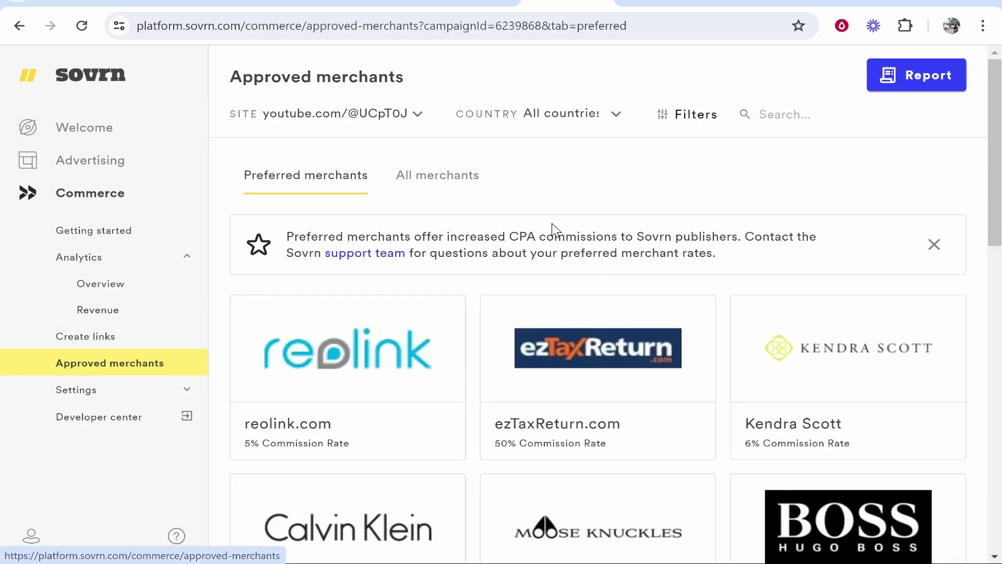
{"action": "left_click", "coordinate": [438, 176]}
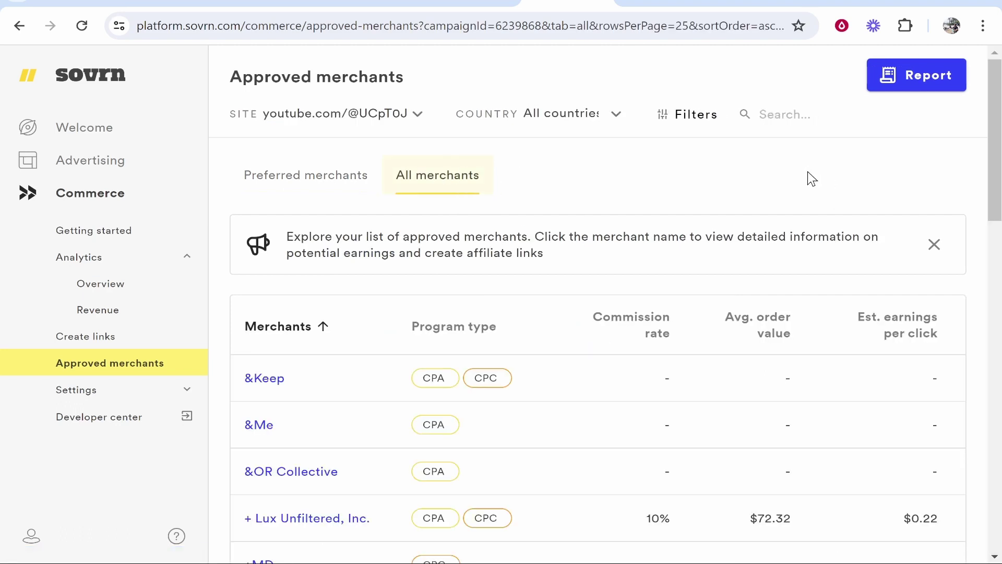
{"action": "scroll", "coordinate": [805, 313], "scroll_direction": "down", "scroll_amount": 5}
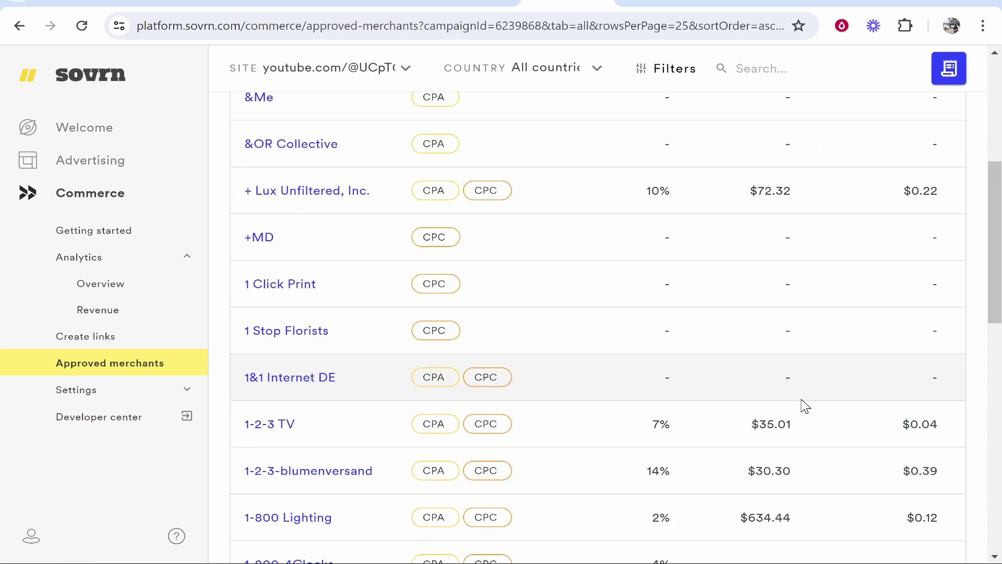
{"action": "scroll", "coordinate": [805, 406], "scroll_direction": "down", "scroll_amount": 5}
{"action": "scroll", "coordinate": [805, 406], "scroll_direction": "down", "scroll_amount": 5}
{"action": "scroll", "coordinate": [805, 439], "scroll_direction": "down", "scroll_amount": 3}
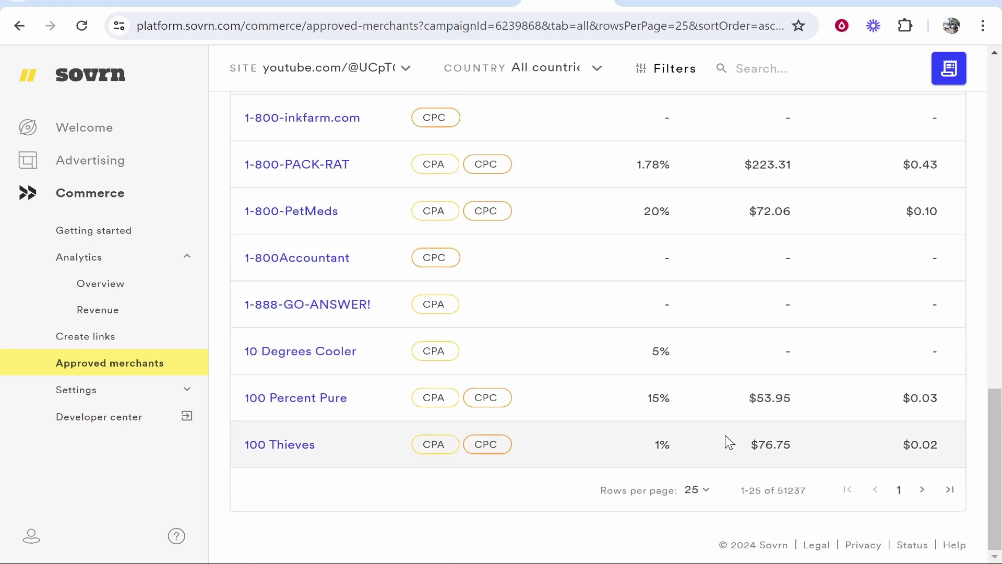
{"action": "double_click", "coordinate": [791, 490]}
{"action": "left_click", "coordinate": [805, 494]}
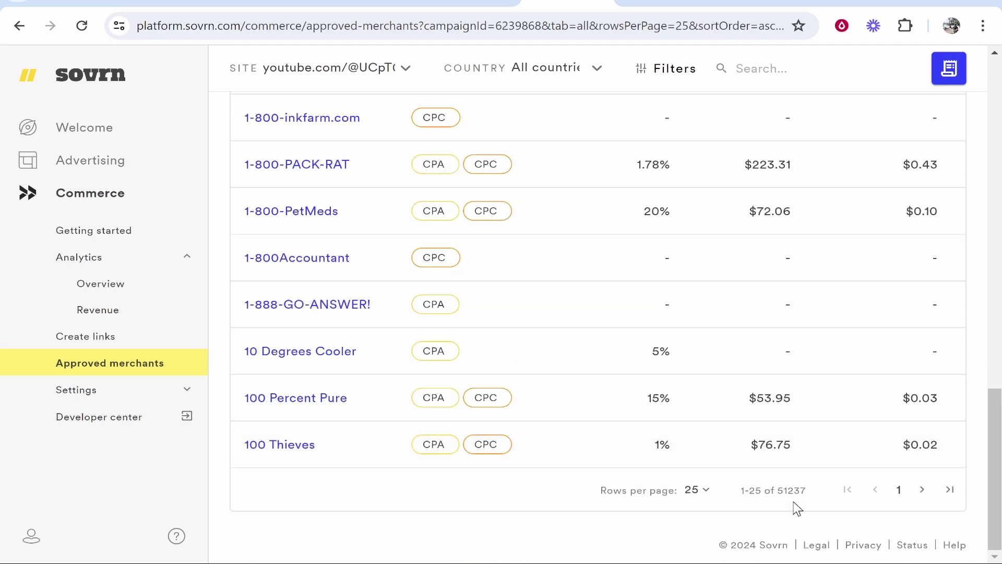
{"action": "scroll", "coordinate": [793, 483], "scroll_direction": "up", "scroll_amount": 5}
{"action": "scroll", "coordinate": [755, 416], "scroll_direction": "up", "scroll_amount": 8}
{"action": "left_click", "coordinate": [783, 114]}
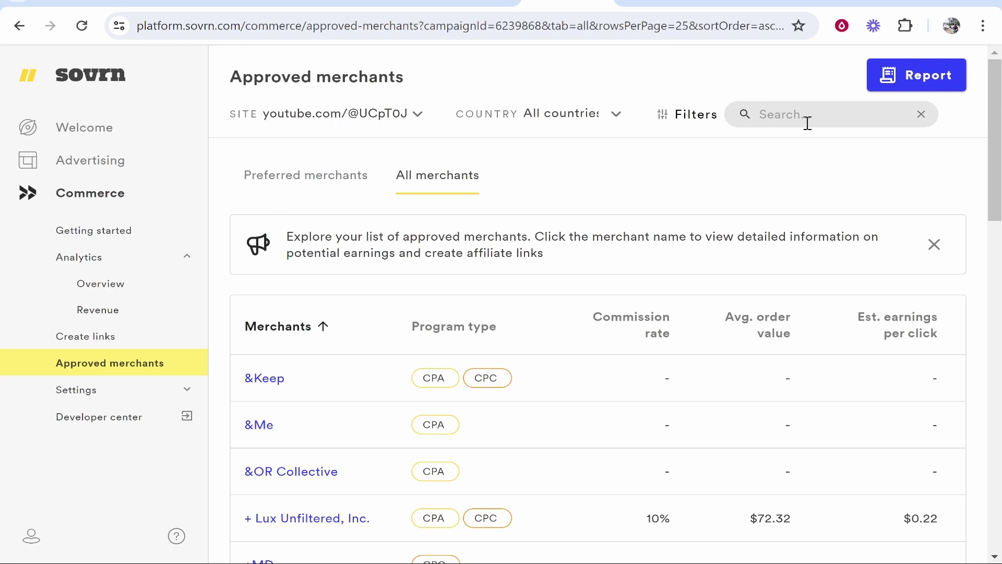
{"action": "type", "text": "reebok"}
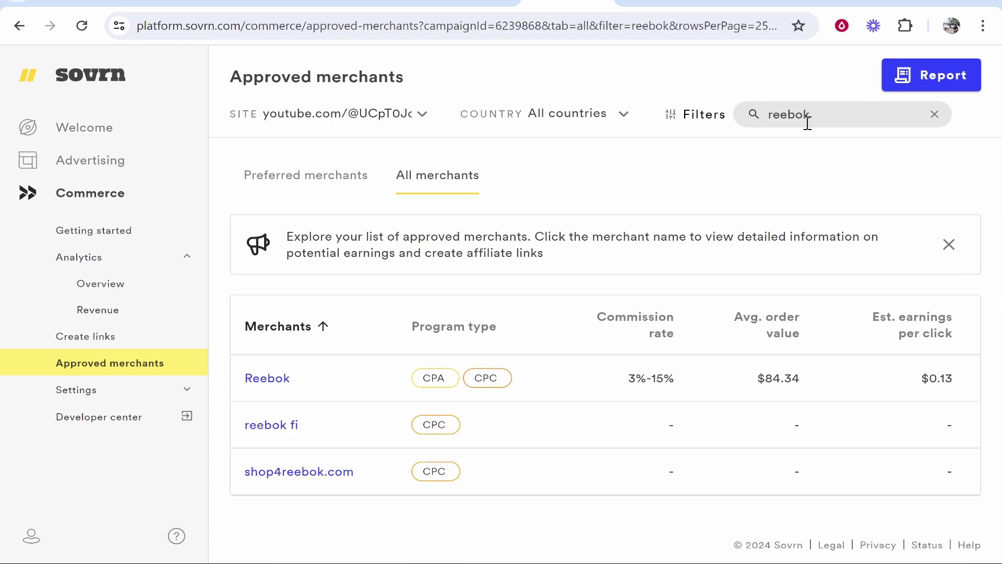
Search the merchants for 'reebok', then replace the search with 'walmart'.
{"action": "key", "text": "Return"}
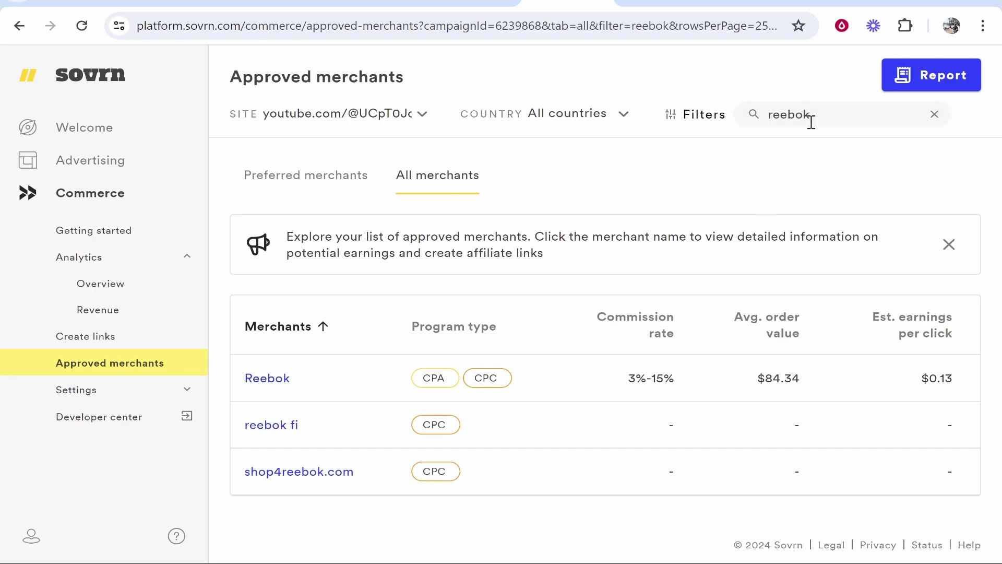
{"action": "double_click", "coordinate": [806, 119]}
{"action": "type", "text": "walmart"}
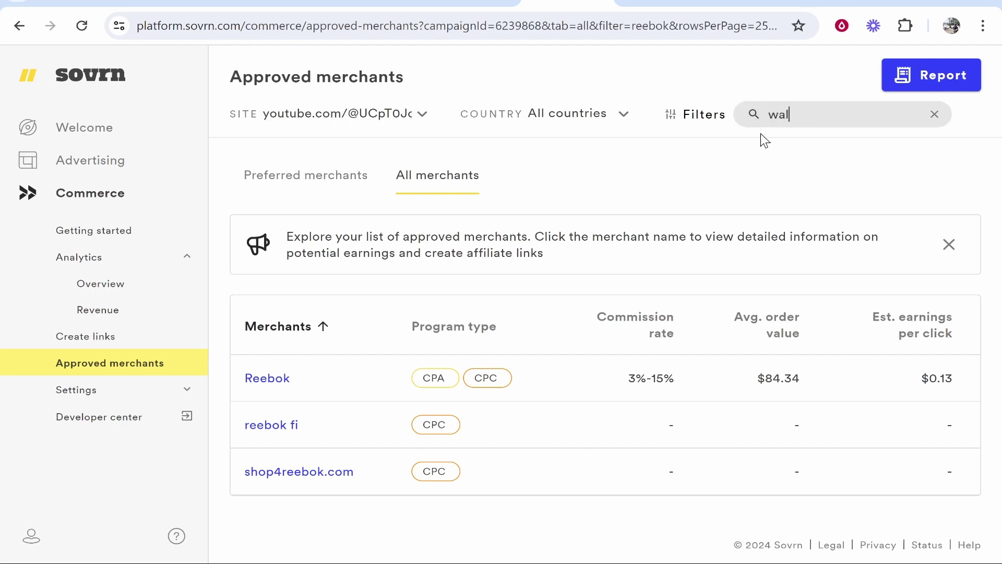
{"action": "key", "text": "Return"}
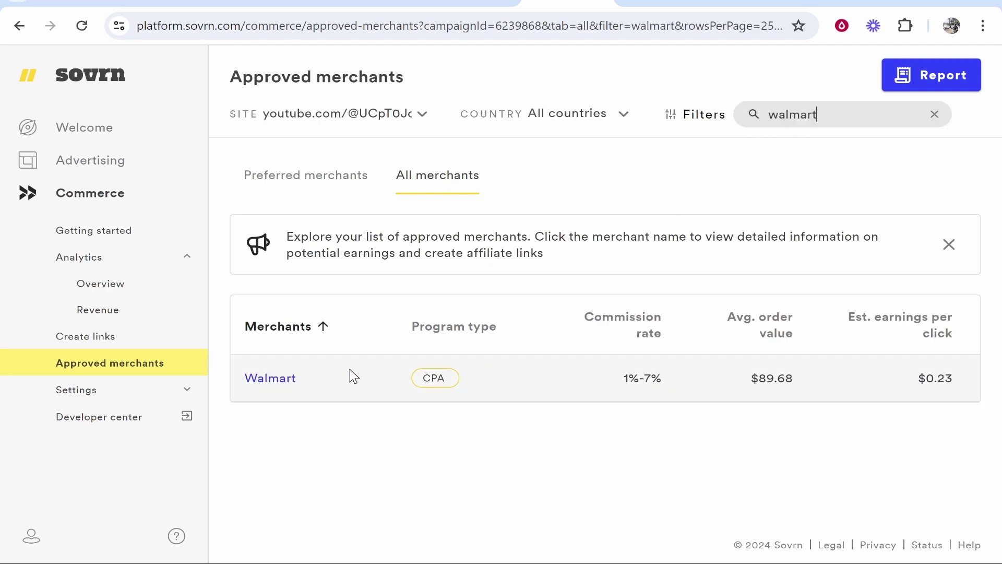
Review Walmart's details: 1%–7% commission, $89.68 average order, $0.23 per click.
{"action": "left_click", "coordinate": [269, 384]}
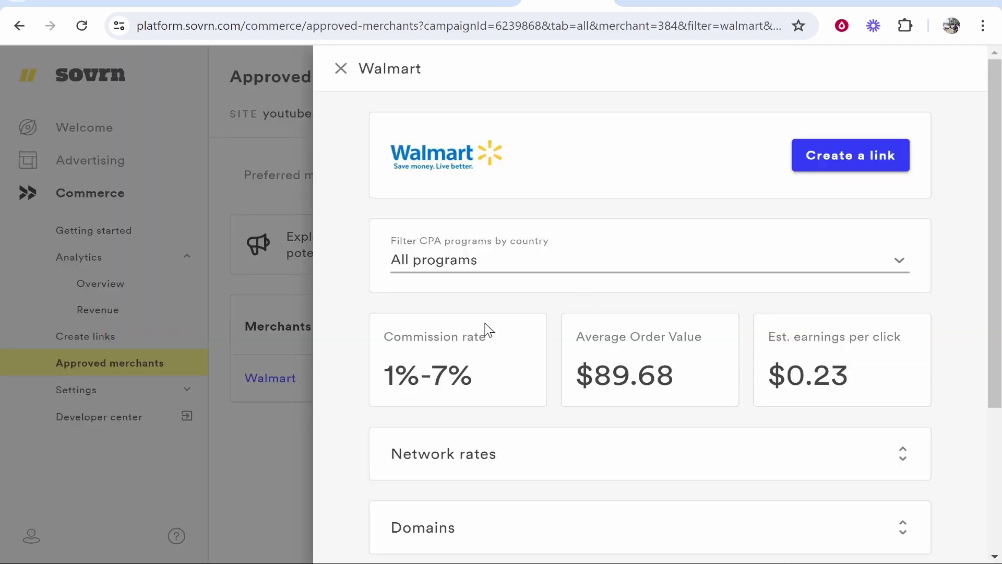
{"action": "scroll", "coordinate": [583, 262], "scroll_direction": "down", "scroll_amount": 2}
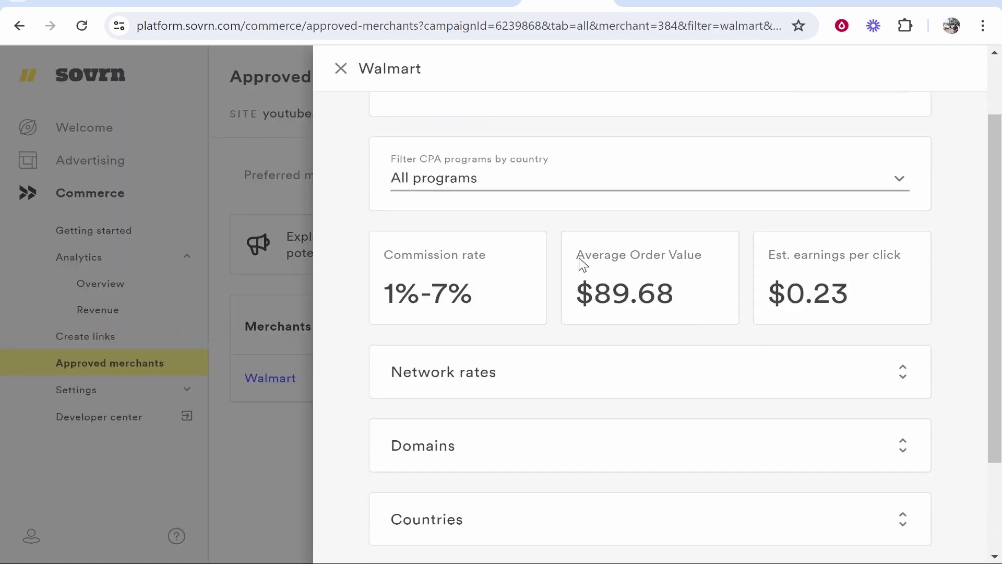
{"action": "double_click", "coordinate": [672, 292]}
{"action": "double_click", "coordinate": [817, 306]}
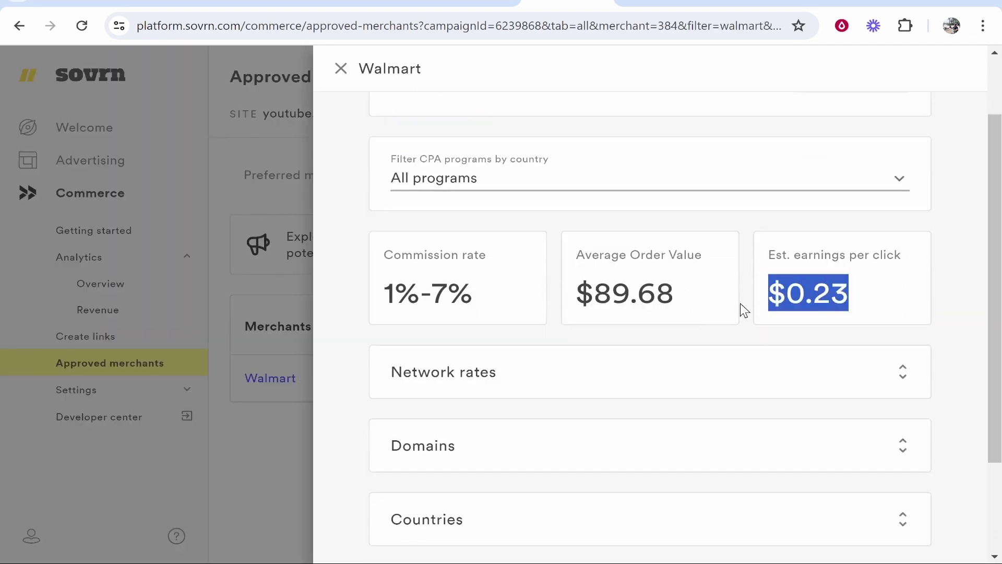
{"action": "left_click", "coordinate": [436, 277]}
{"action": "left_click", "coordinate": [340, 69]}
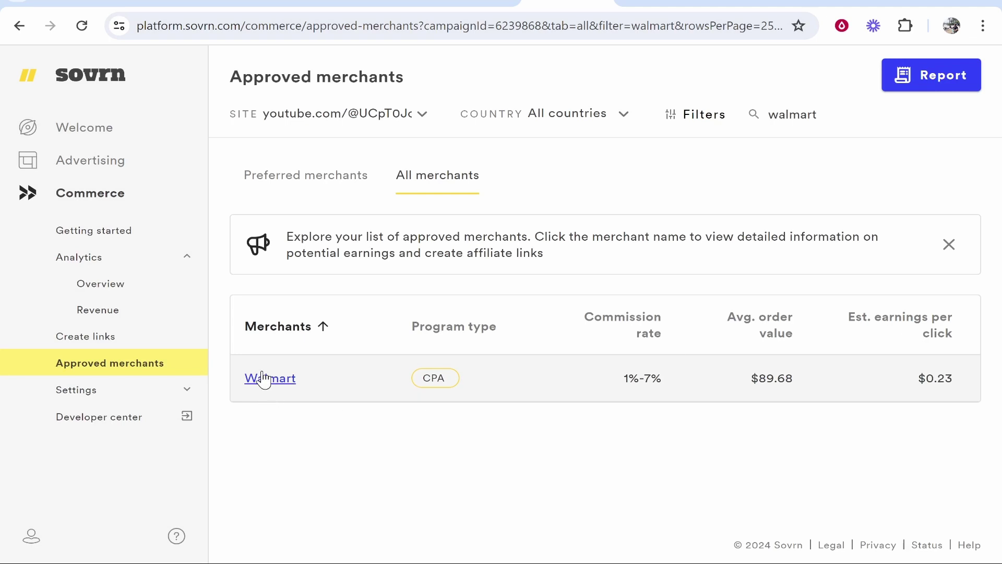
Copy the URL of Walmart's $39.59 Sejoy toddler kick scooter page.
{"action": "left_click", "coordinate": [604, 6]}
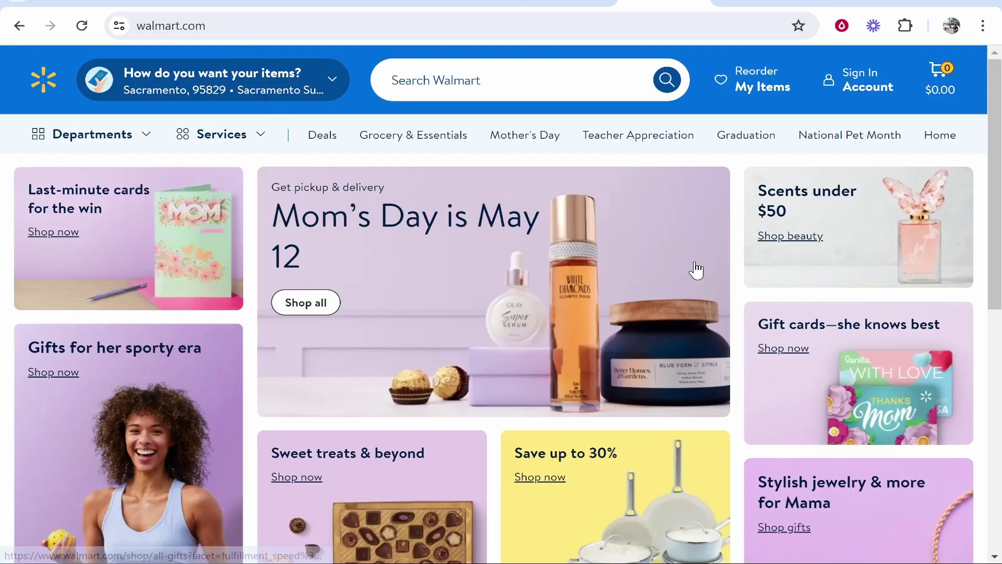
{"action": "scroll", "coordinate": [689, 267], "scroll_direction": "down", "scroll_amount": 5}
{"action": "scroll", "coordinate": [861, 313], "scroll_direction": "down", "scroll_amount": 5}
{"action": "scroll", "coordinate": [721, 291], "scroll_direction": "down", "scroll_amount": 4}
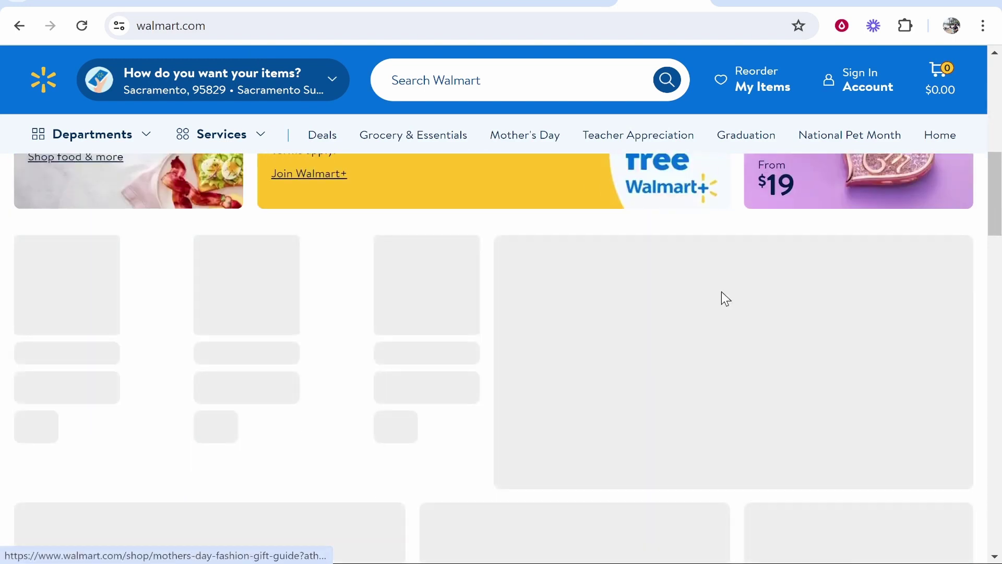
{"action": "scroll", "coordinate": [470, 282], "scroll_direction": "down", "scroll_amount": 4}
{"action": "scroll", "coordinate": [470, 282], "scroll_direction": "down", "scroll_amount": 3}
{"action": "scroll", "coordinate": [357, 349], "scroll_direction": "up", "scroll_amount": 1}
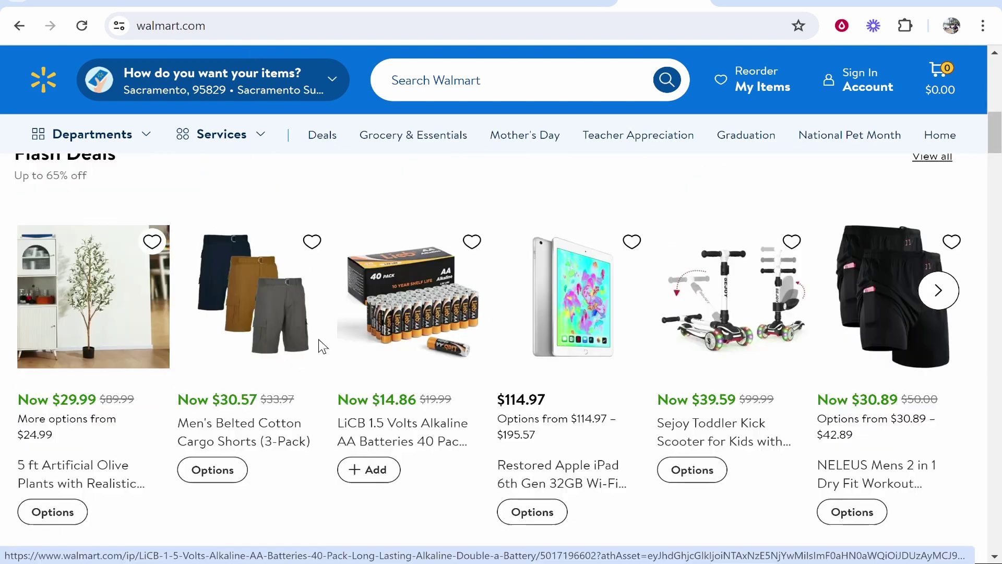
{"action": "left_click", "coordinate": [754, 317]}
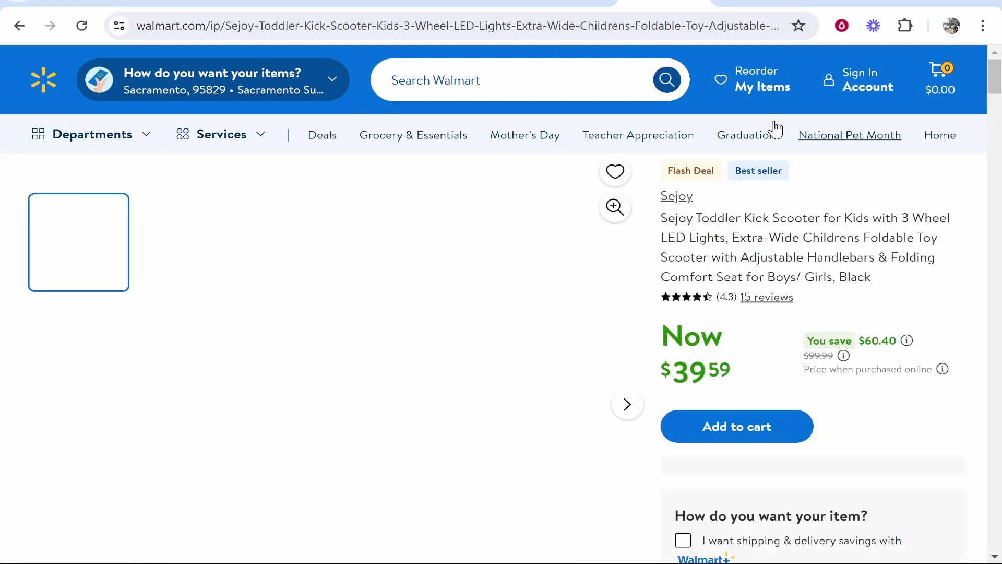
{"action": "left_click", "coordinate": [486, 26]}
{"action": "right_click", "coordinate": [485, 30]}
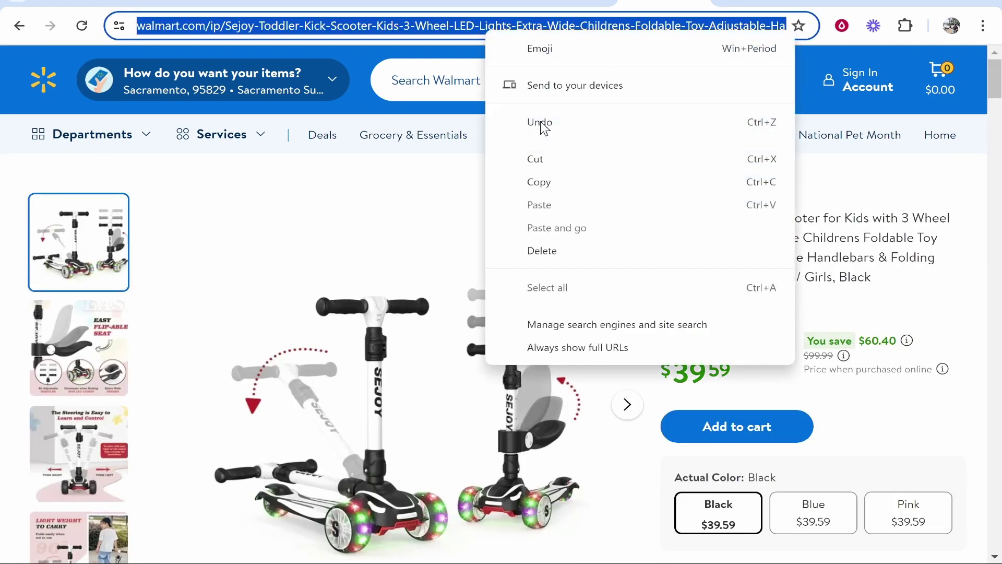
{"action": "left_click", "coordinate": [548, 165]}
{"action": "left_click", "coordinate": [564, 8]}
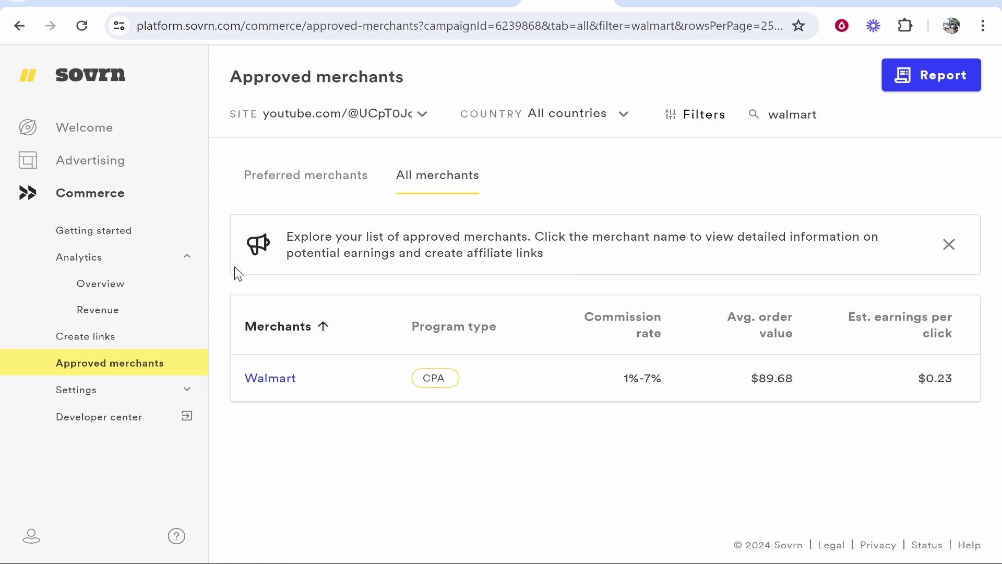
Start a new link under Create links and paste the Walmart scooter URL.
{"action": "left_click", "coordinate": [85, 336]}
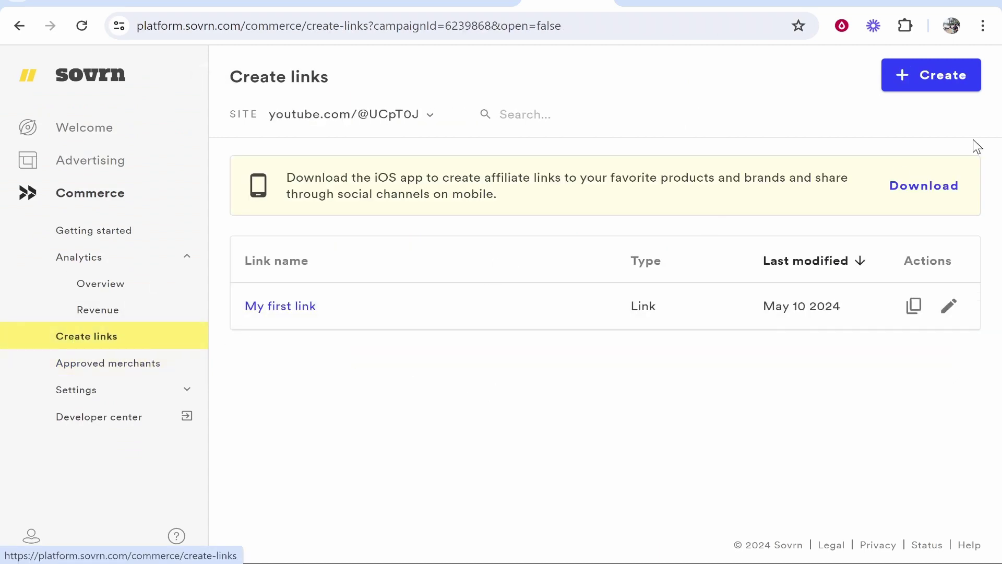
{"action": "left_click", "coordinate": [931, 75]}
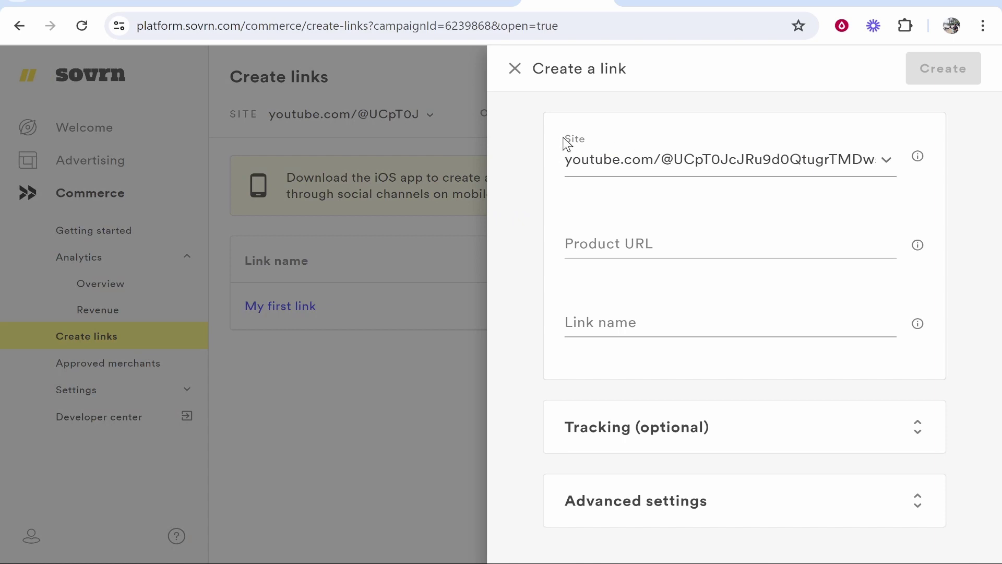
{"action": "left_click_drag", "start_coordinate": [564, 140], "coordinate": [588, 140]}
{"action": "right_click", "coordinate": [586, 253]}
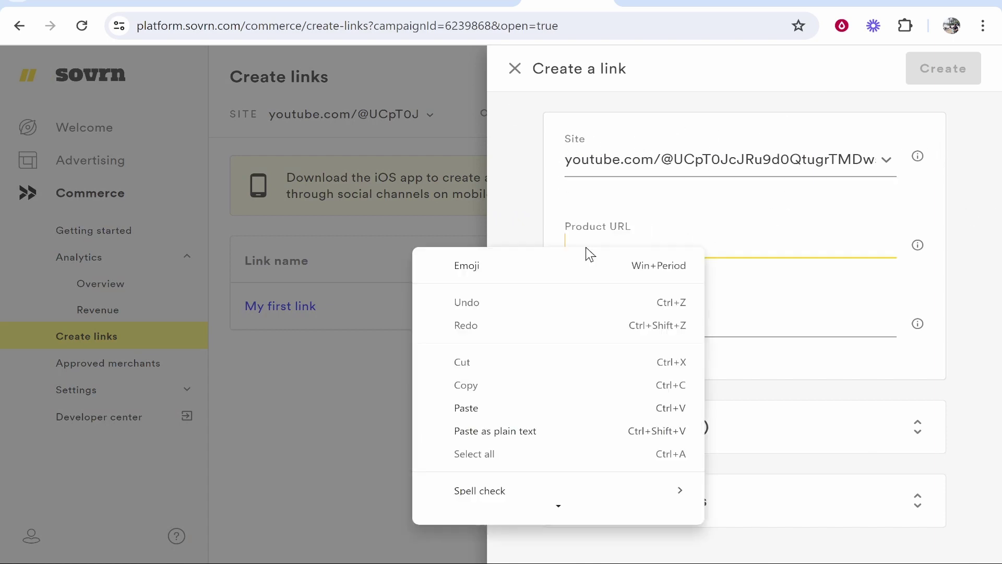
{"action": "left_click", "coordinate": [461, 409]}
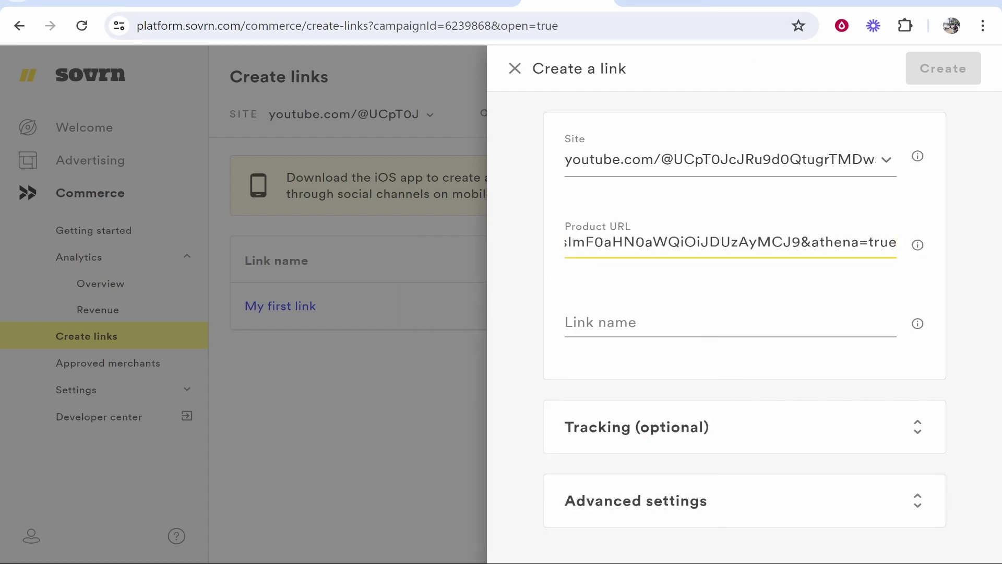
Name the link 'Toy Scooter' and create it.
{"action": "left_click", "coordinate": [695, 325]}
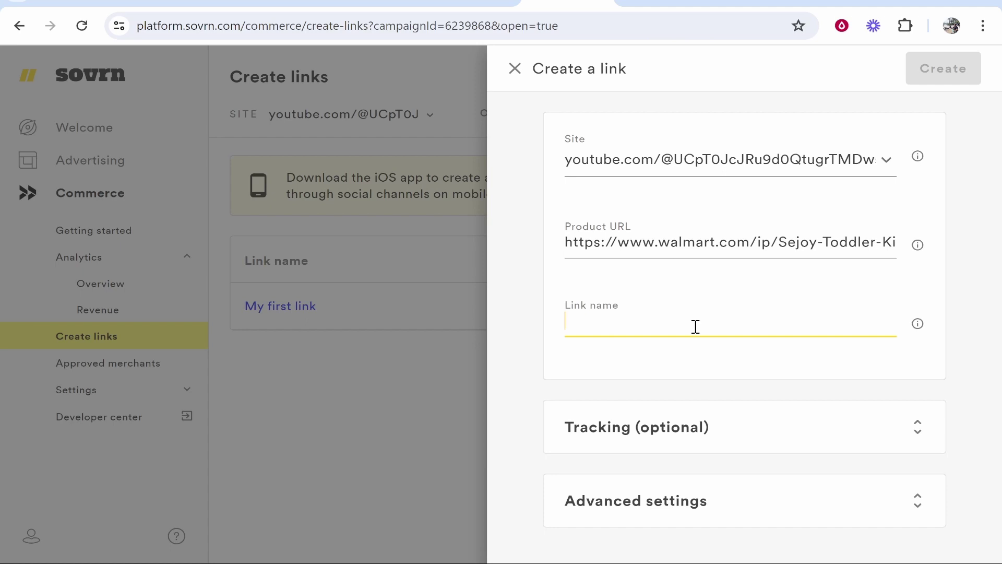
{"action": "type", "text": "Toy Scooter"}
{"action": "left_click", "coordinate": [918, 426]}
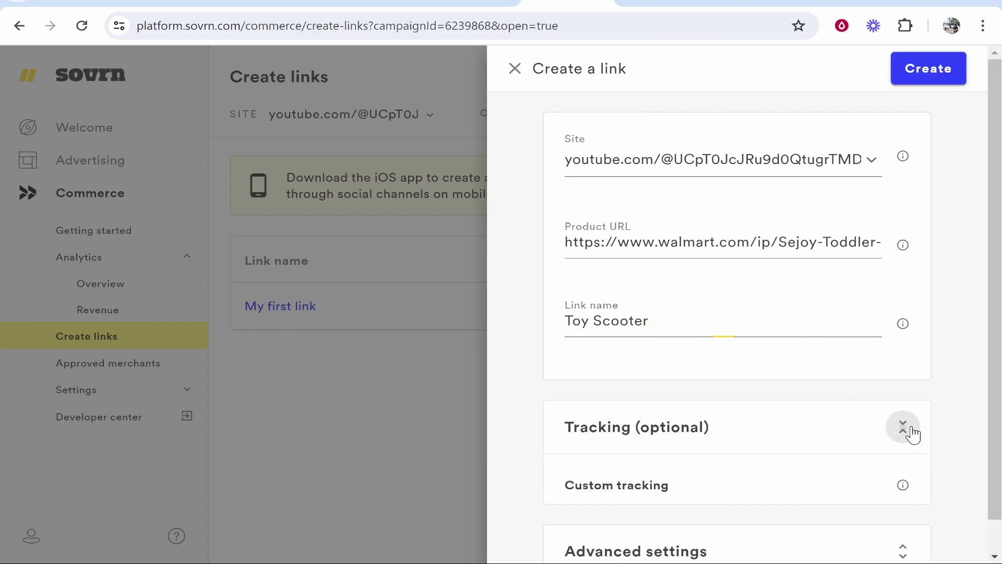
{"action": "scroll", "coordinate": [752, 454], "scroll_direction": "down", "scroll_amount": 2}
{"action": "scroll", "coordinate": [631, 468], "scroll_direction": "down", "scroll_amount": 2}
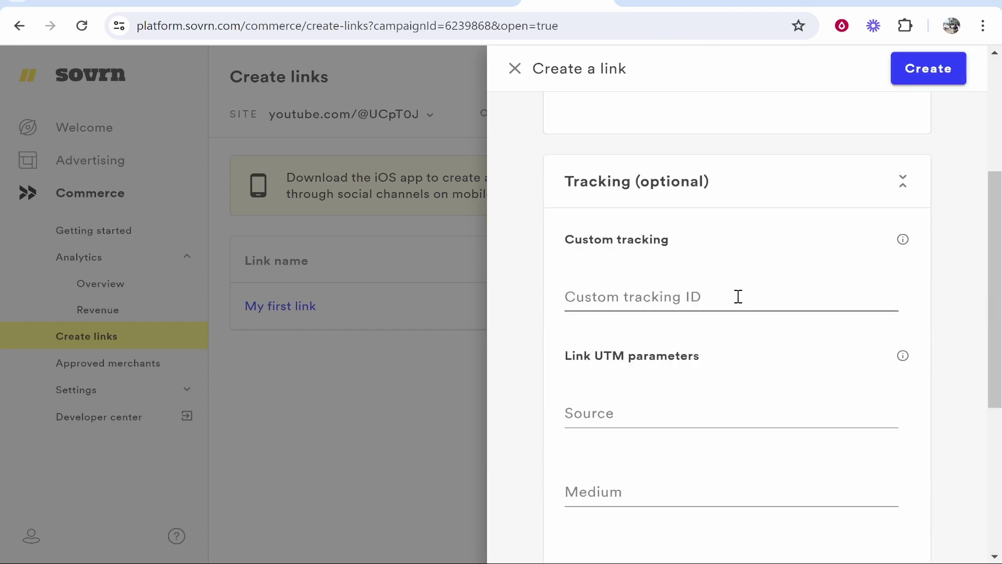
{"action": "scroll", "coordinate": [737, 296], "scroll_direction": "down", "scroll_amount": 2}
{"action": "scroll", "coordinate": [665, 313], "scroll_direction": "down", "scroll_amount": 3}
{"action": "scroll", "coordinate": [713, 349], "scroll_direction": "down", "scroll_amount": 1}
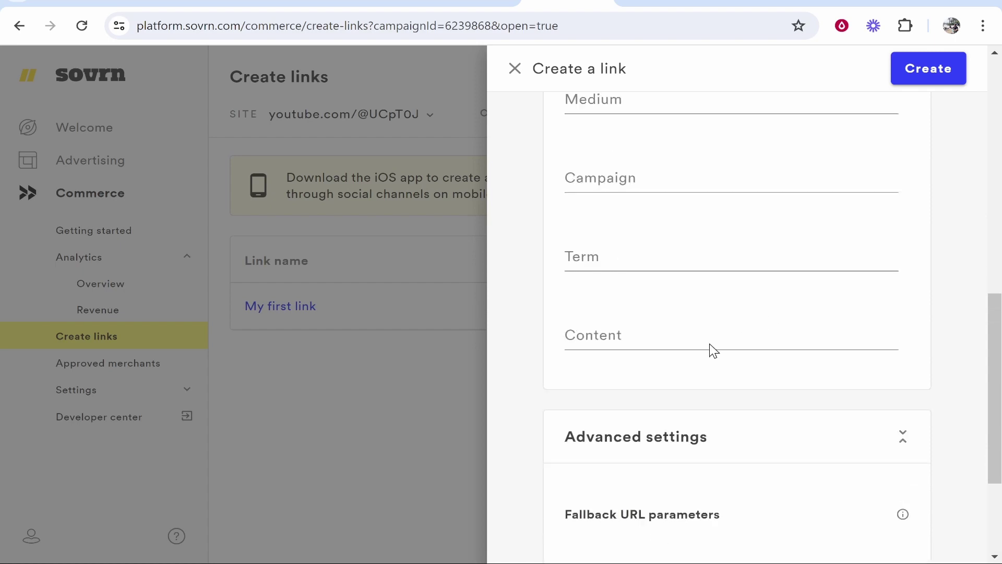
{"action": "scroll", "coordinate": [743, 345], "scroll_direction": "down", "scroll_amount": 1}
{"action": "scroll", "coordinate": [838, 298], "scroll_direction": "up", "scroll_amount": 4}
{"action": "scroll", "coordinate": [901, 195], "scroll_direction": "up", "scroll_amount": 3}
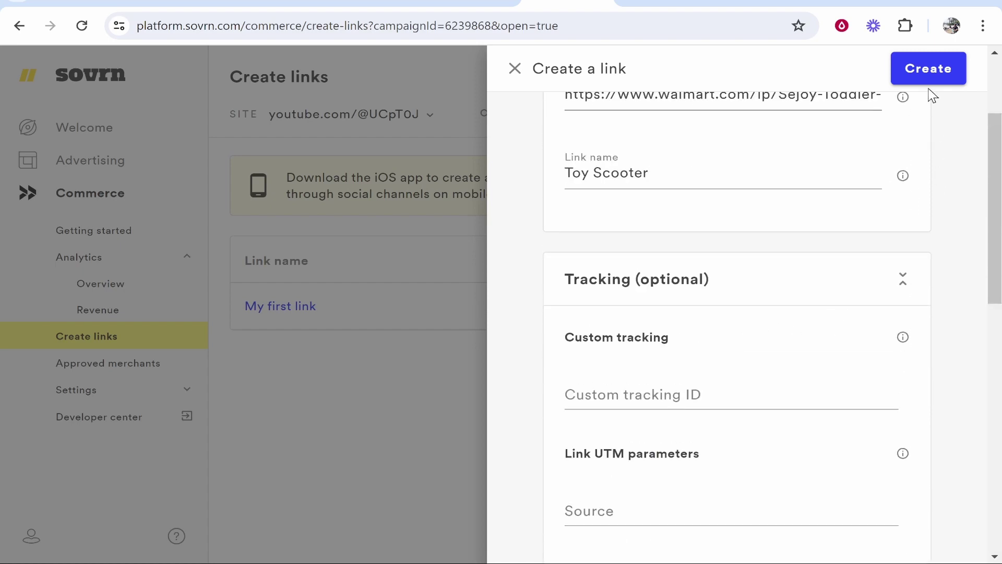
{"action": "left_click", "coordinate": [929, 69]}
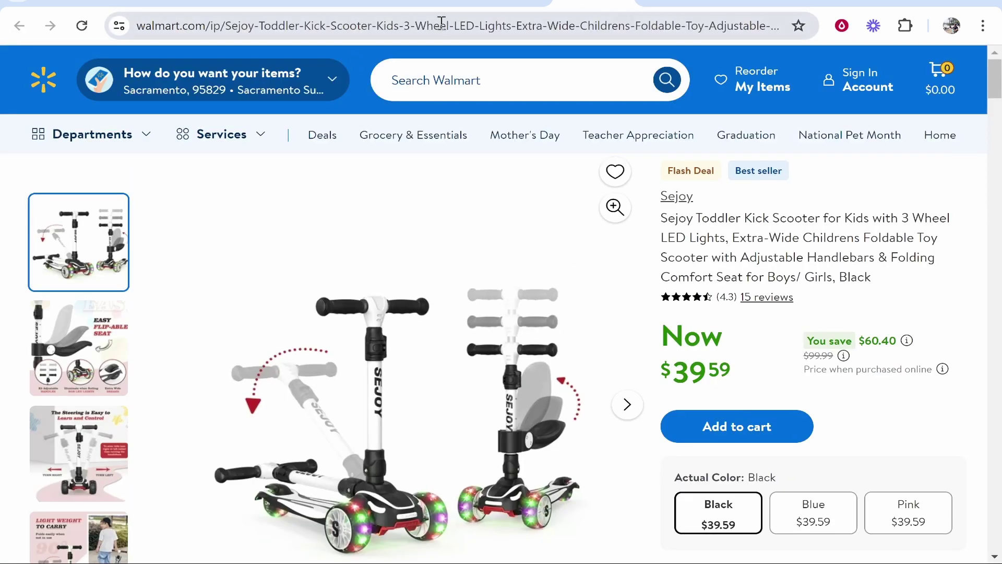
Copy the Toy Scooter short link from the links table.
{"action": "left_click", "coordinate": [649, 5]}
{"action": "left_click", "coordinate": [913, 306]}
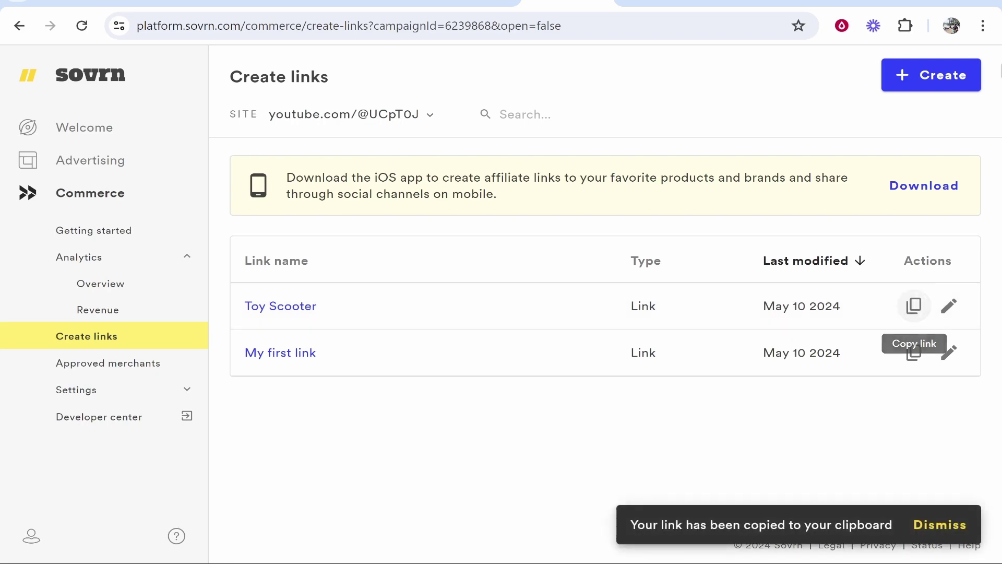
{"action": "left_click", "coordinate": [984, 25]}
Load the copied sovrn.co short link in a new Incognito window.
{"action": "left_click", "coordinate": [794, 105]}
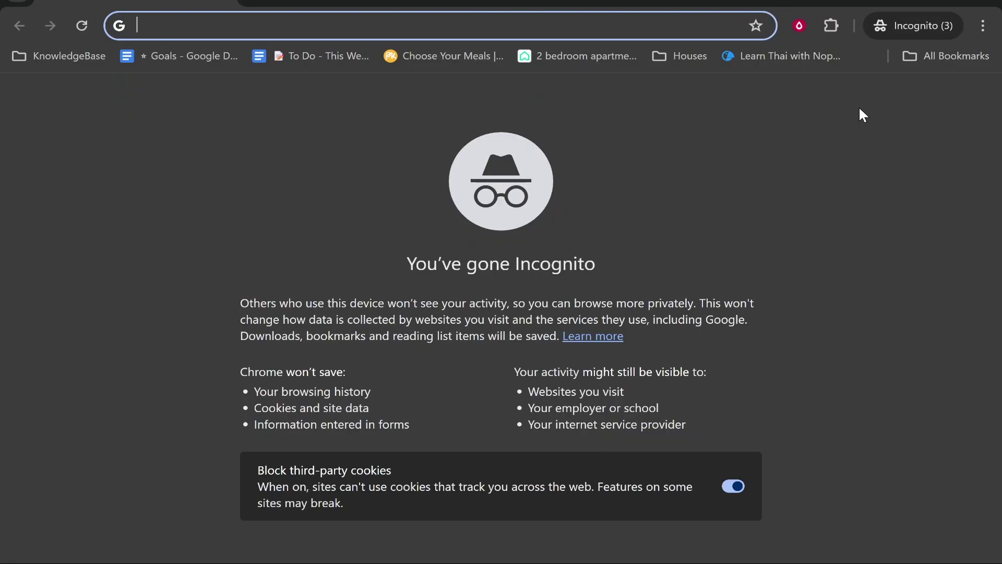
{"action": "right_click", "coordinate": [559, 31]}
{"action": "left_click", "coordinate": [611, 171]}
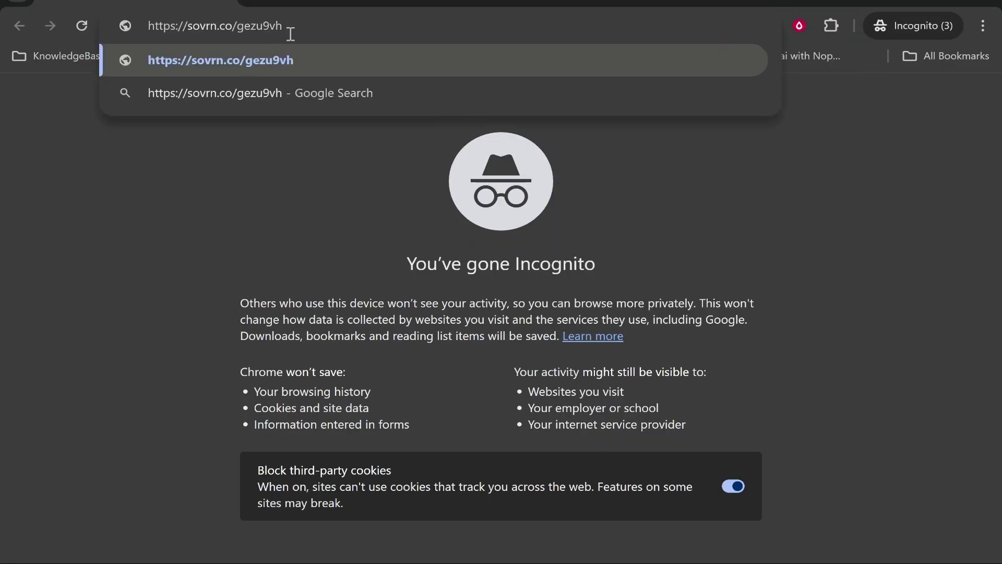
{"action": "left_click_drag", "start_coordinate": [286, 25], "coordinate": [135, 14]}
{"action": "key", "text": "Return"}
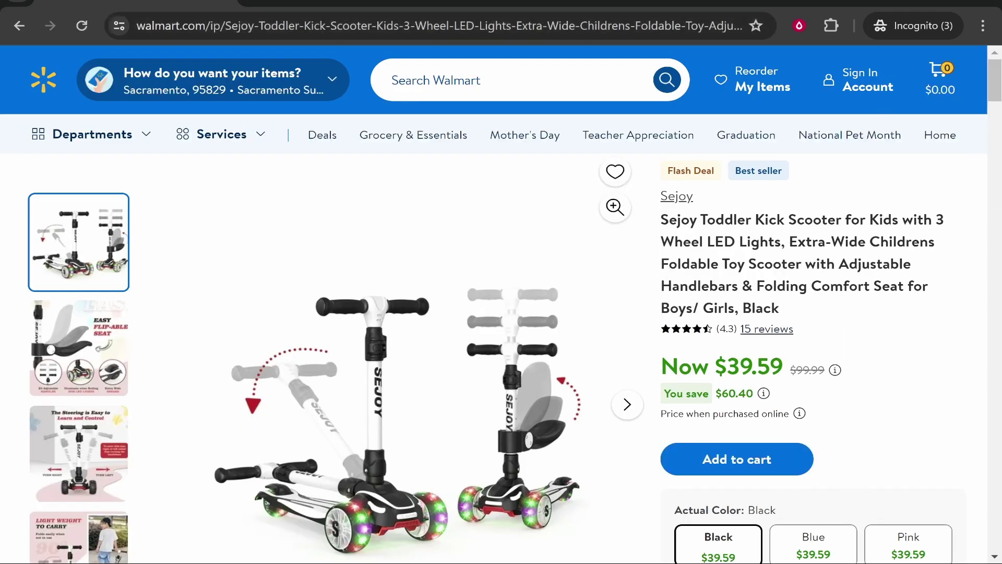
Reopen and reload Sovrn's analytics overview, still showing $0.00 revenue and 0 clicks.
{"action": "key", "text": "ctrl+shift+Tab"}
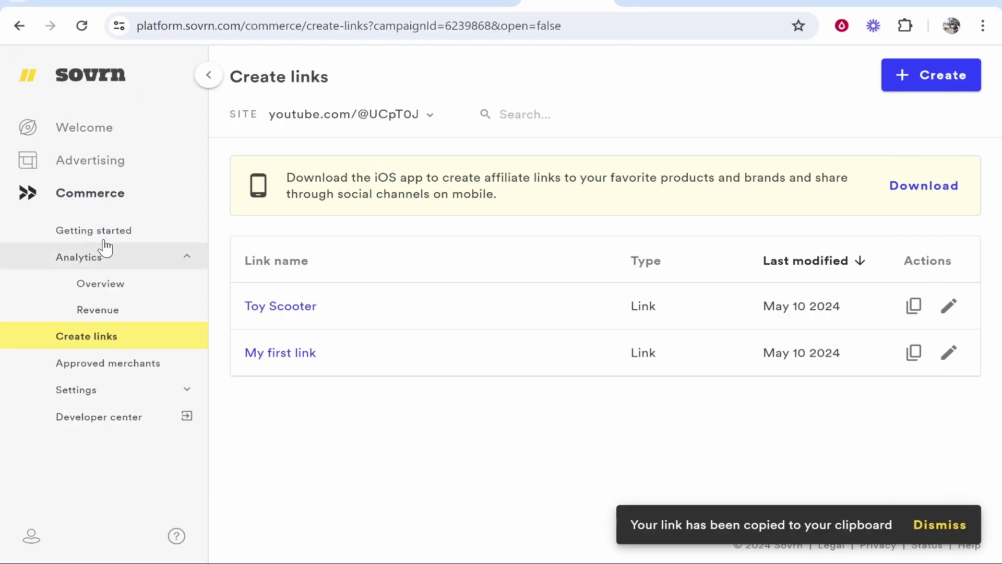
{"action": "left_click", "coordinate": [80, 257]}
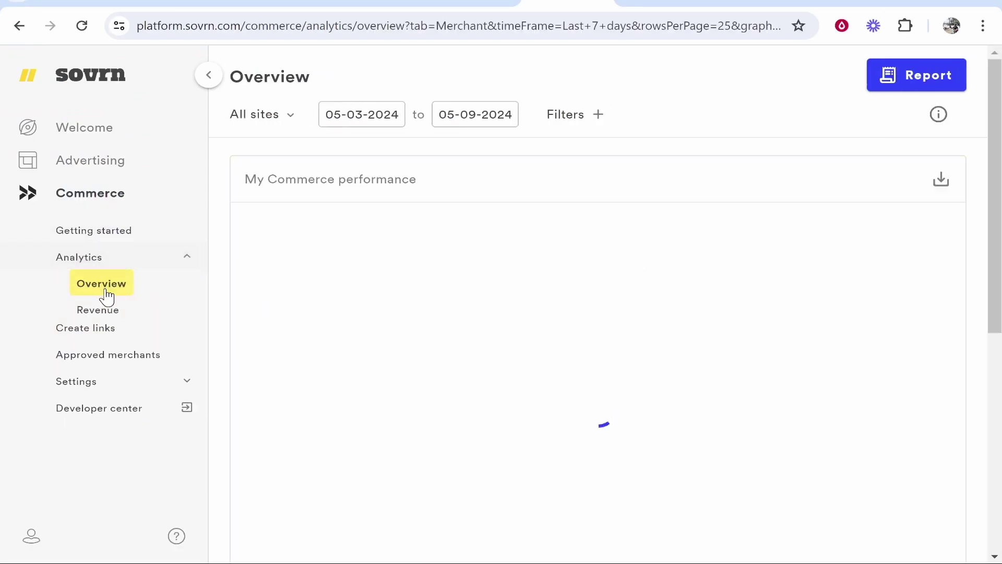
{"action": "scroll", "coordinate": [656, 342], "scroll_direction": "down", "scroll_amount": 1}
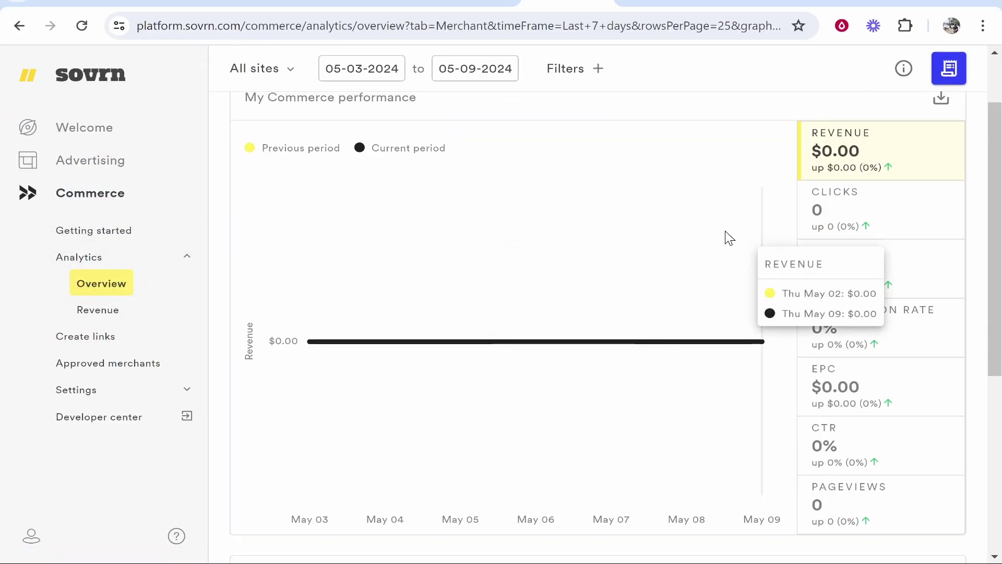
{"action": "scroll", "coordinate": [477, 154], "scroll_direction": "up", "scroll_amount": 1}
{"action": "left_click", "coordinate": [82, 26]}
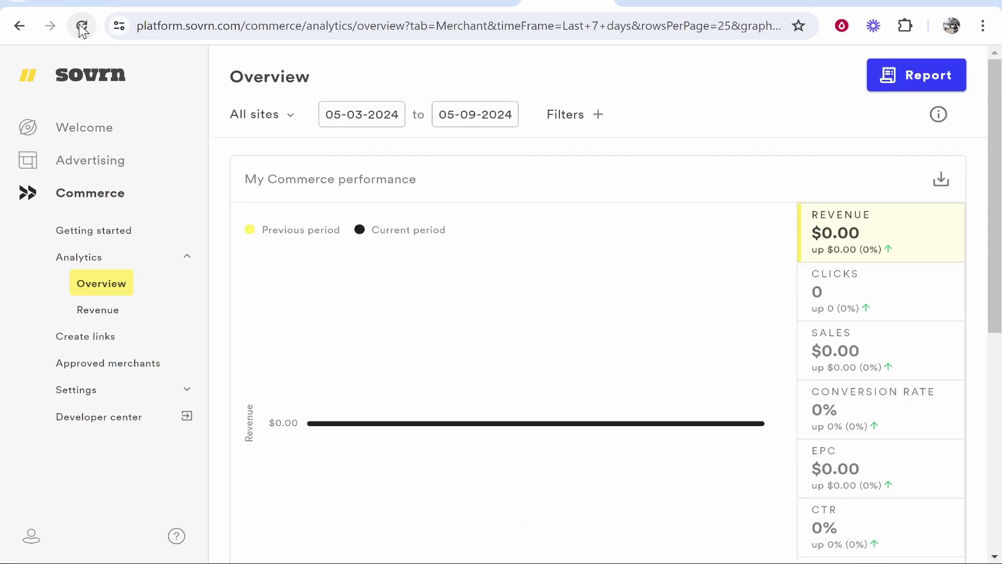